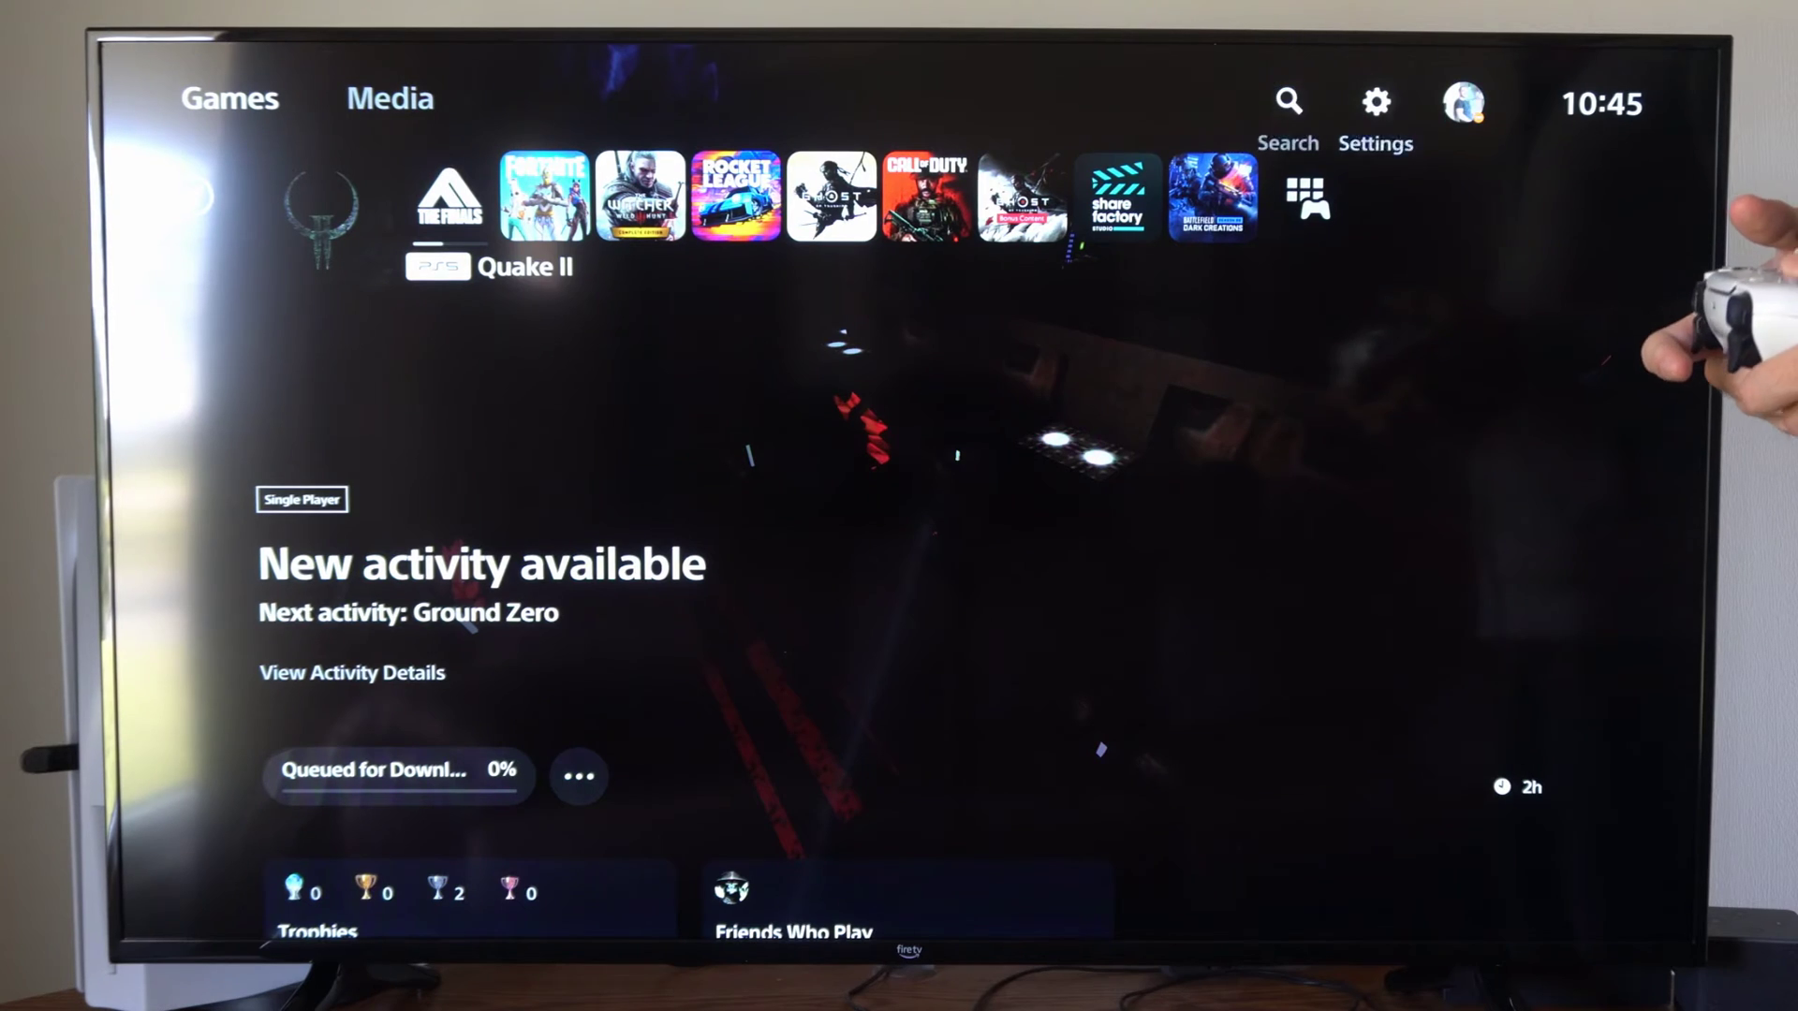
Step: Go to Settings > Sound and move into the Microphone options
key("Return")
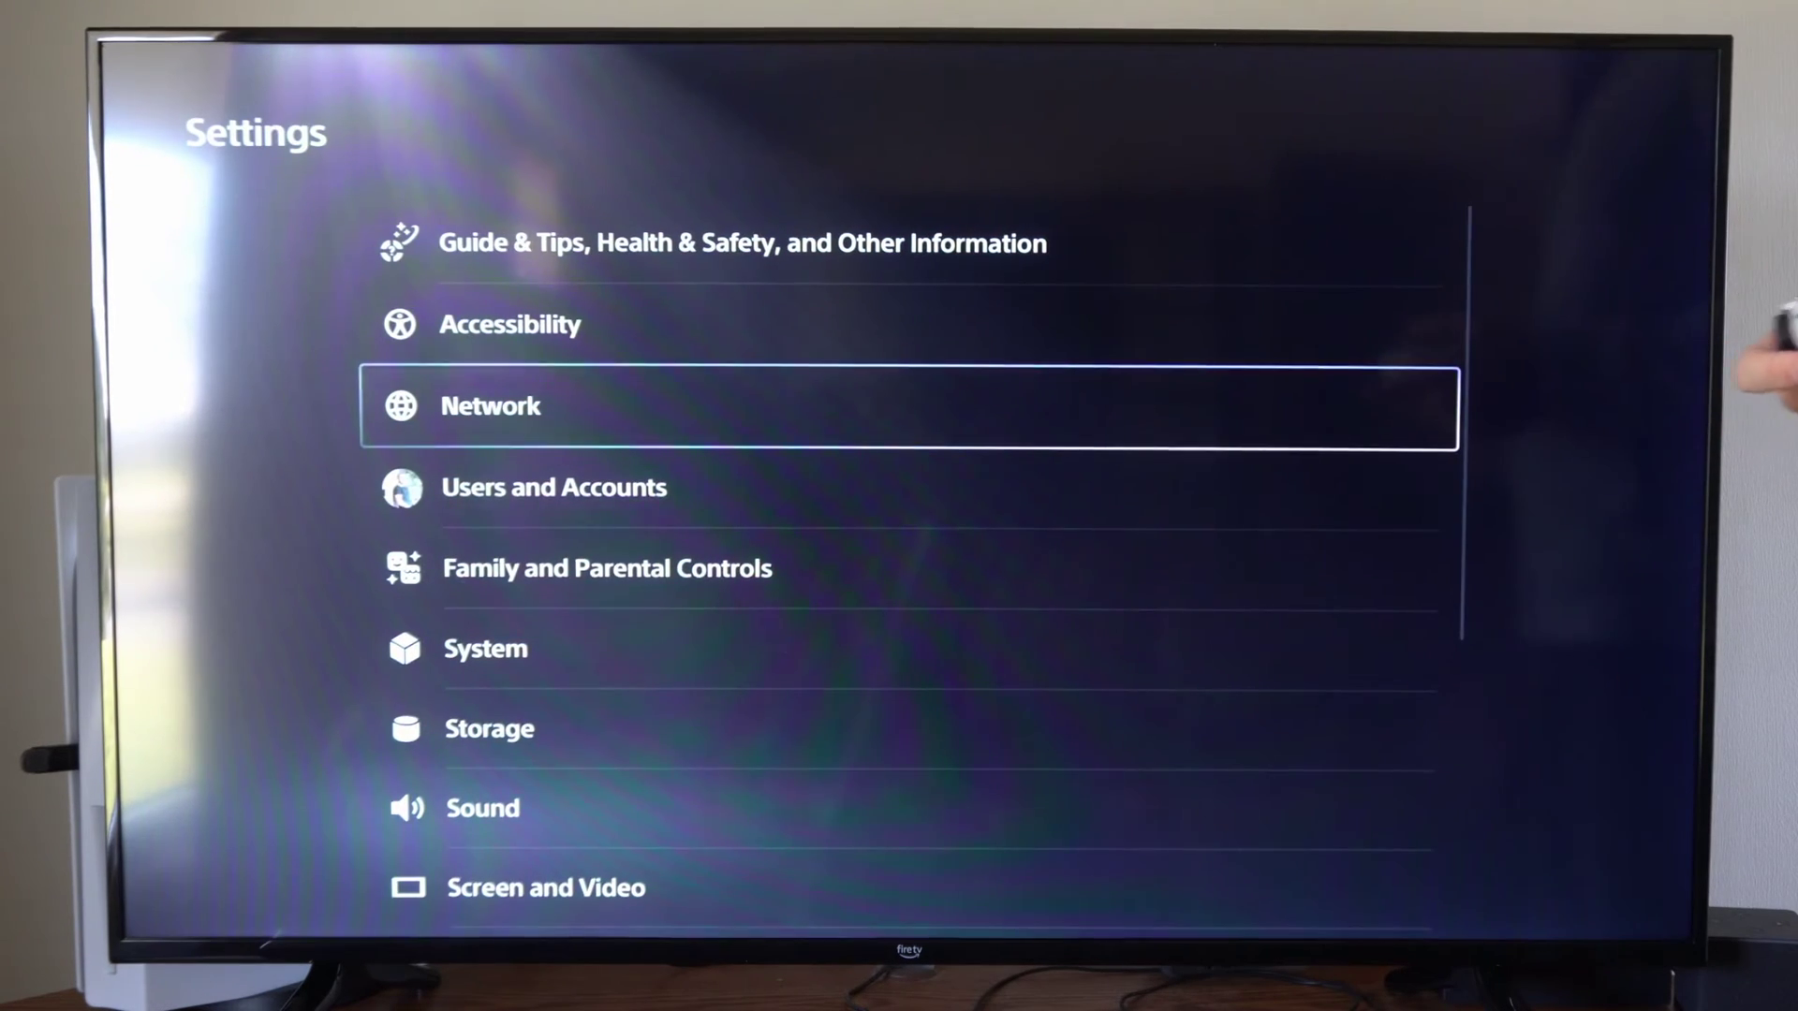
key("Down")
key("Down")
key("Down")
key("Down")
key("Down")
key("Return")
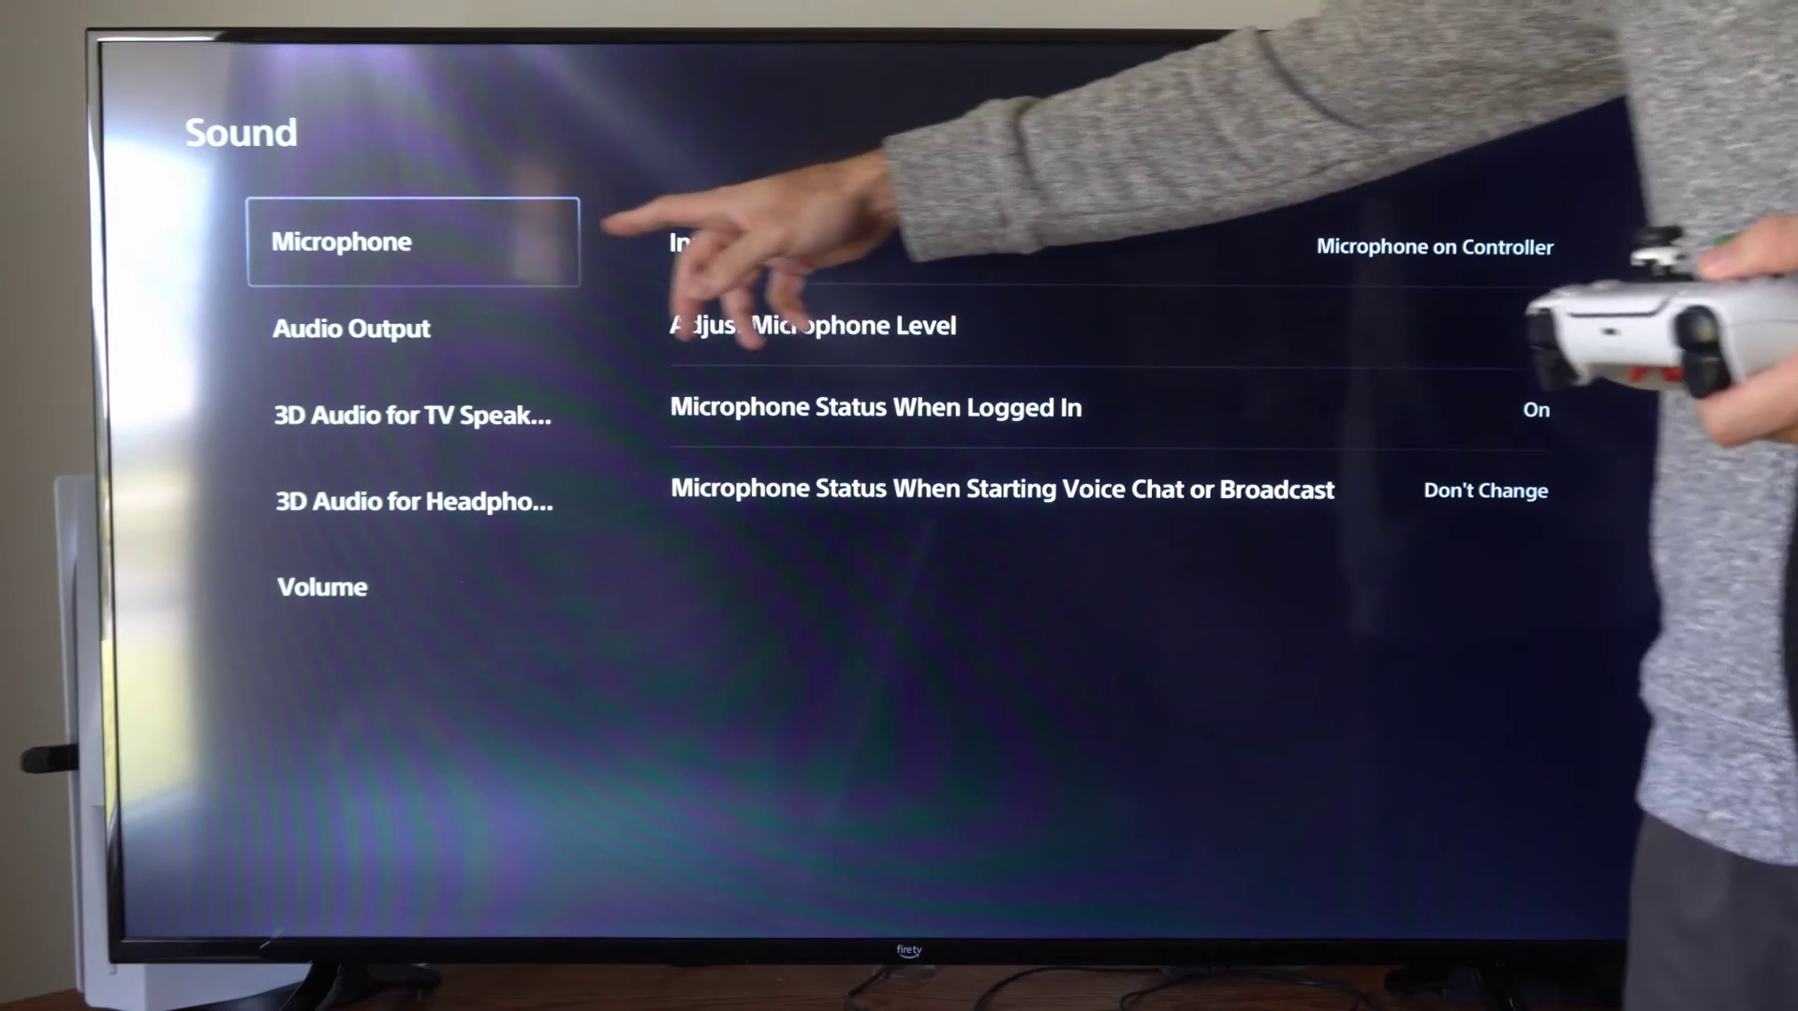
key("Right")
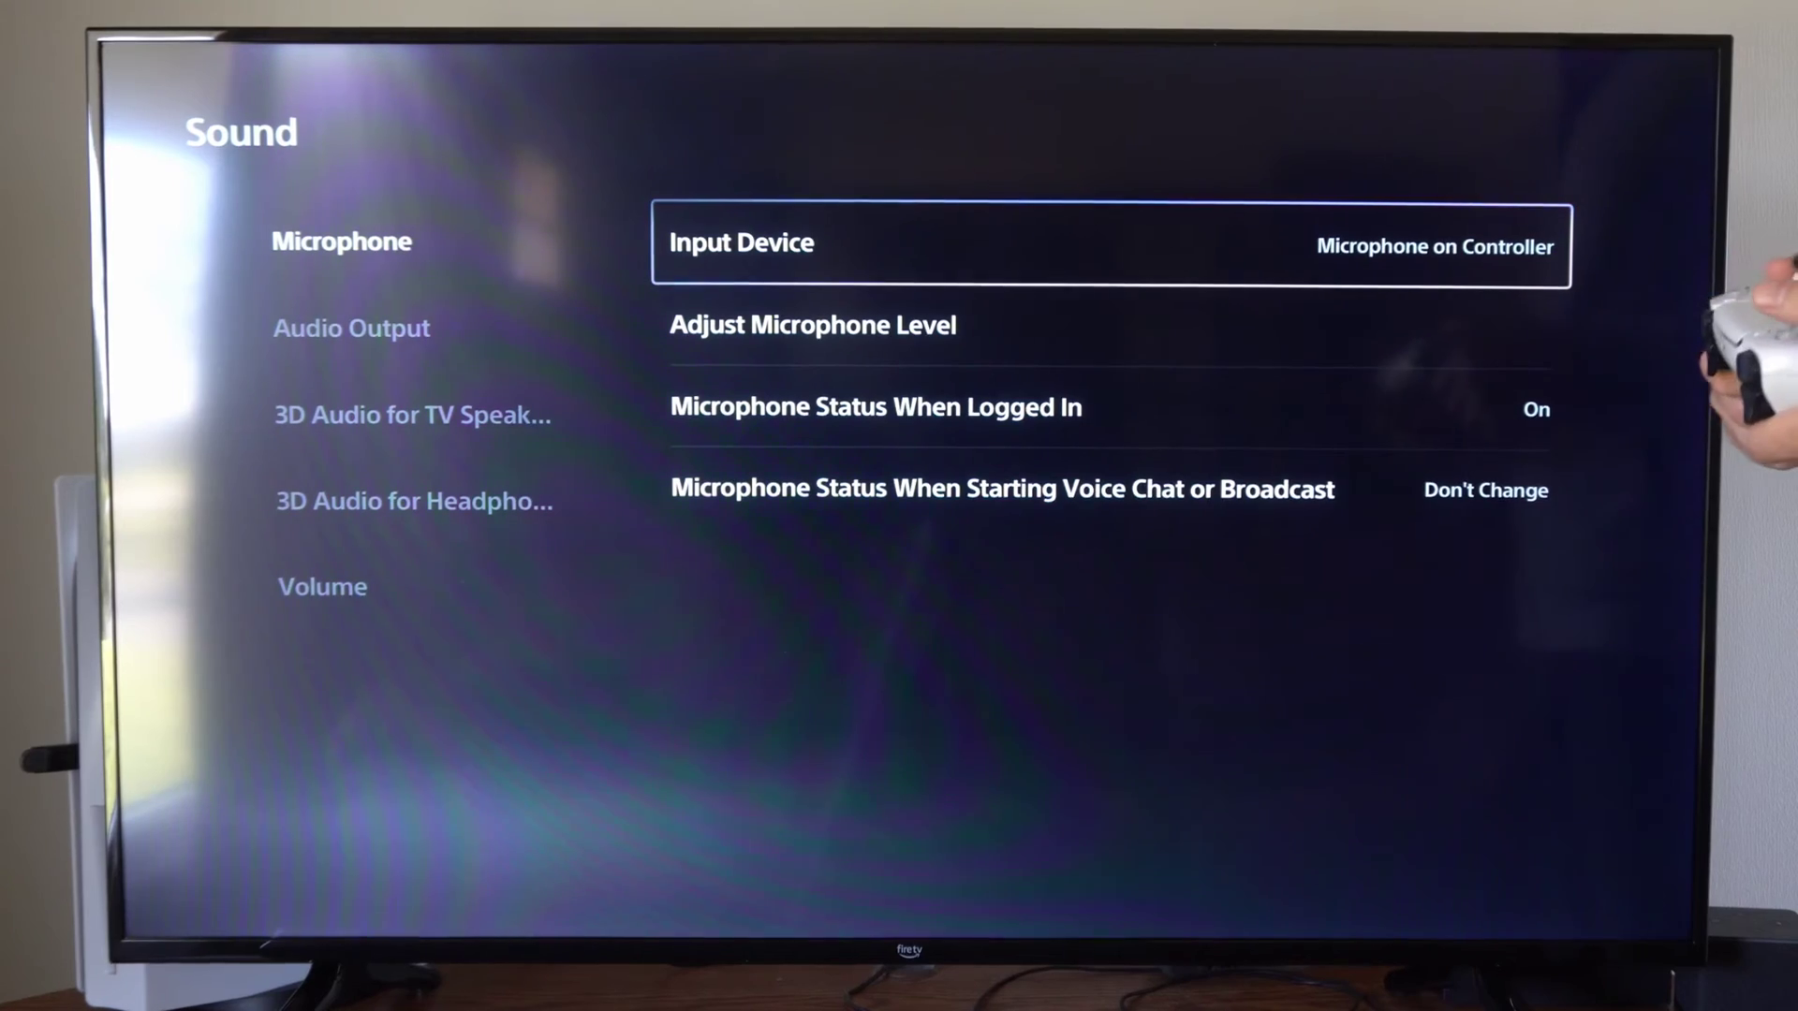
Step: Open Input Device with Microphone on Controller checked, then mute all audio and the microphone
key("Return")
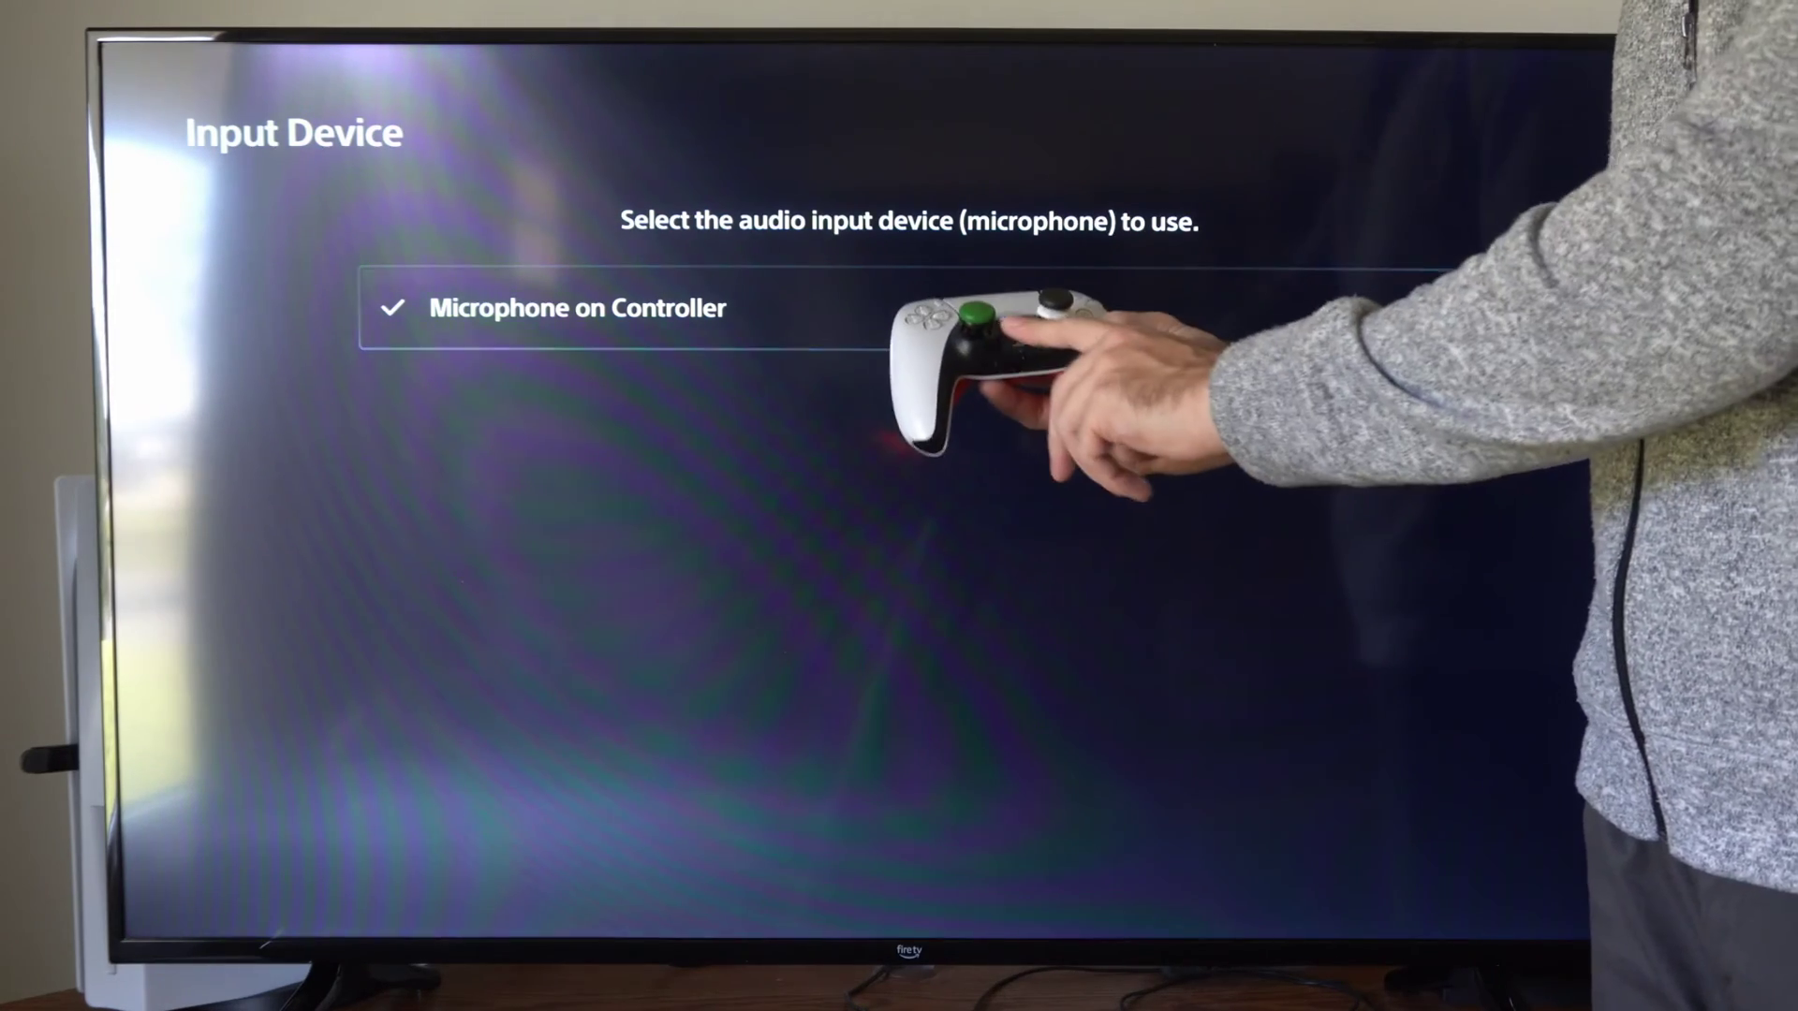
key("XF86AudioMute")
key("XF86AudioMute")
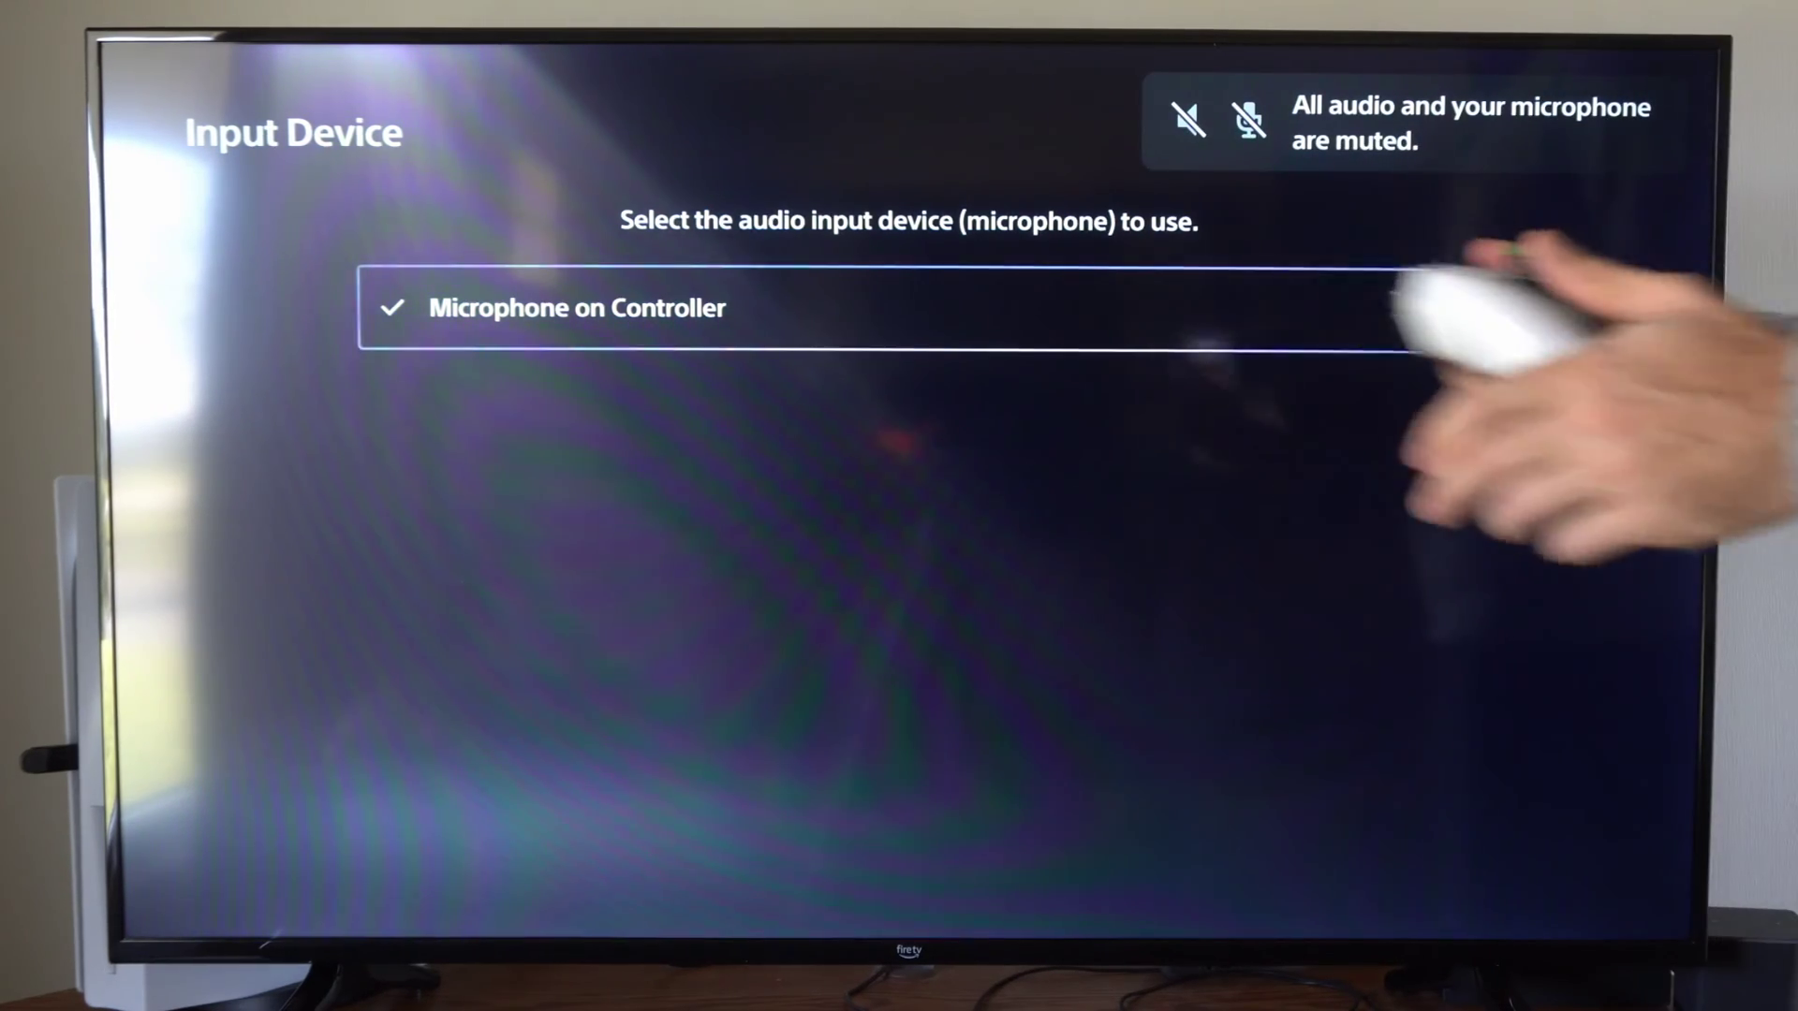
Step: Back out to Sound > Microphone and check the Logged In and voice chat microphone status options
key("Escape")
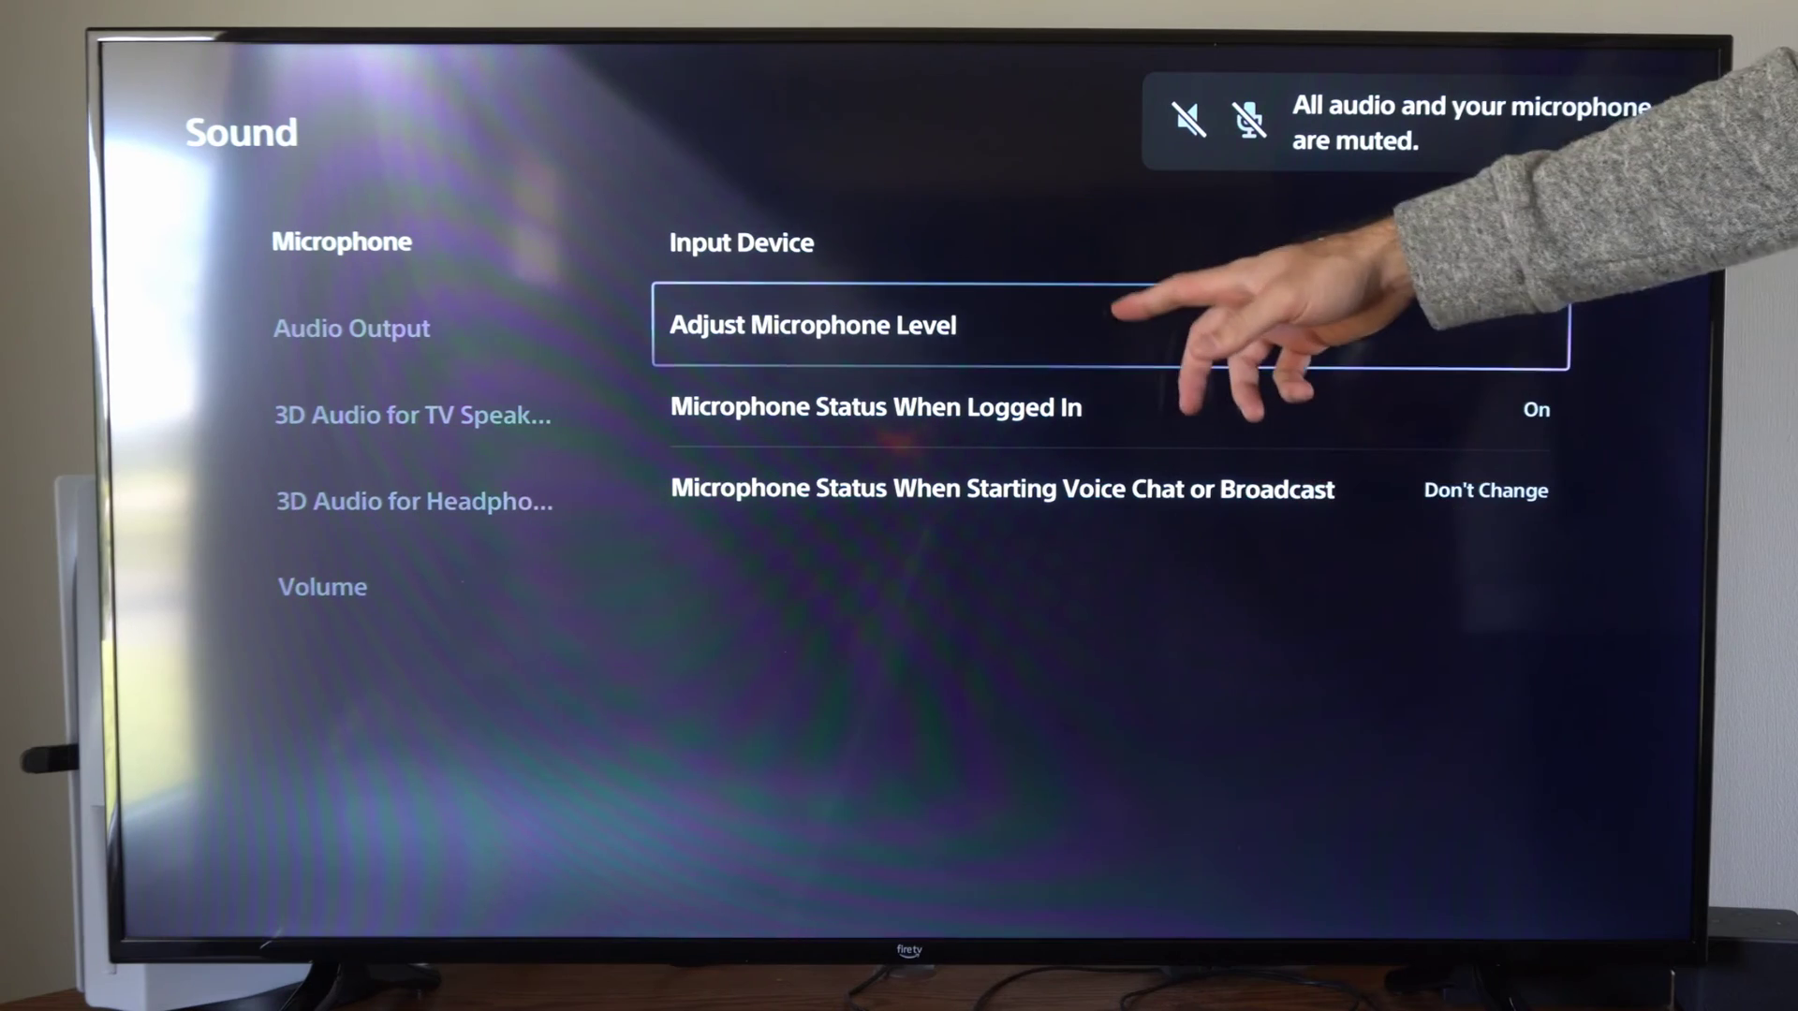
key("Down")
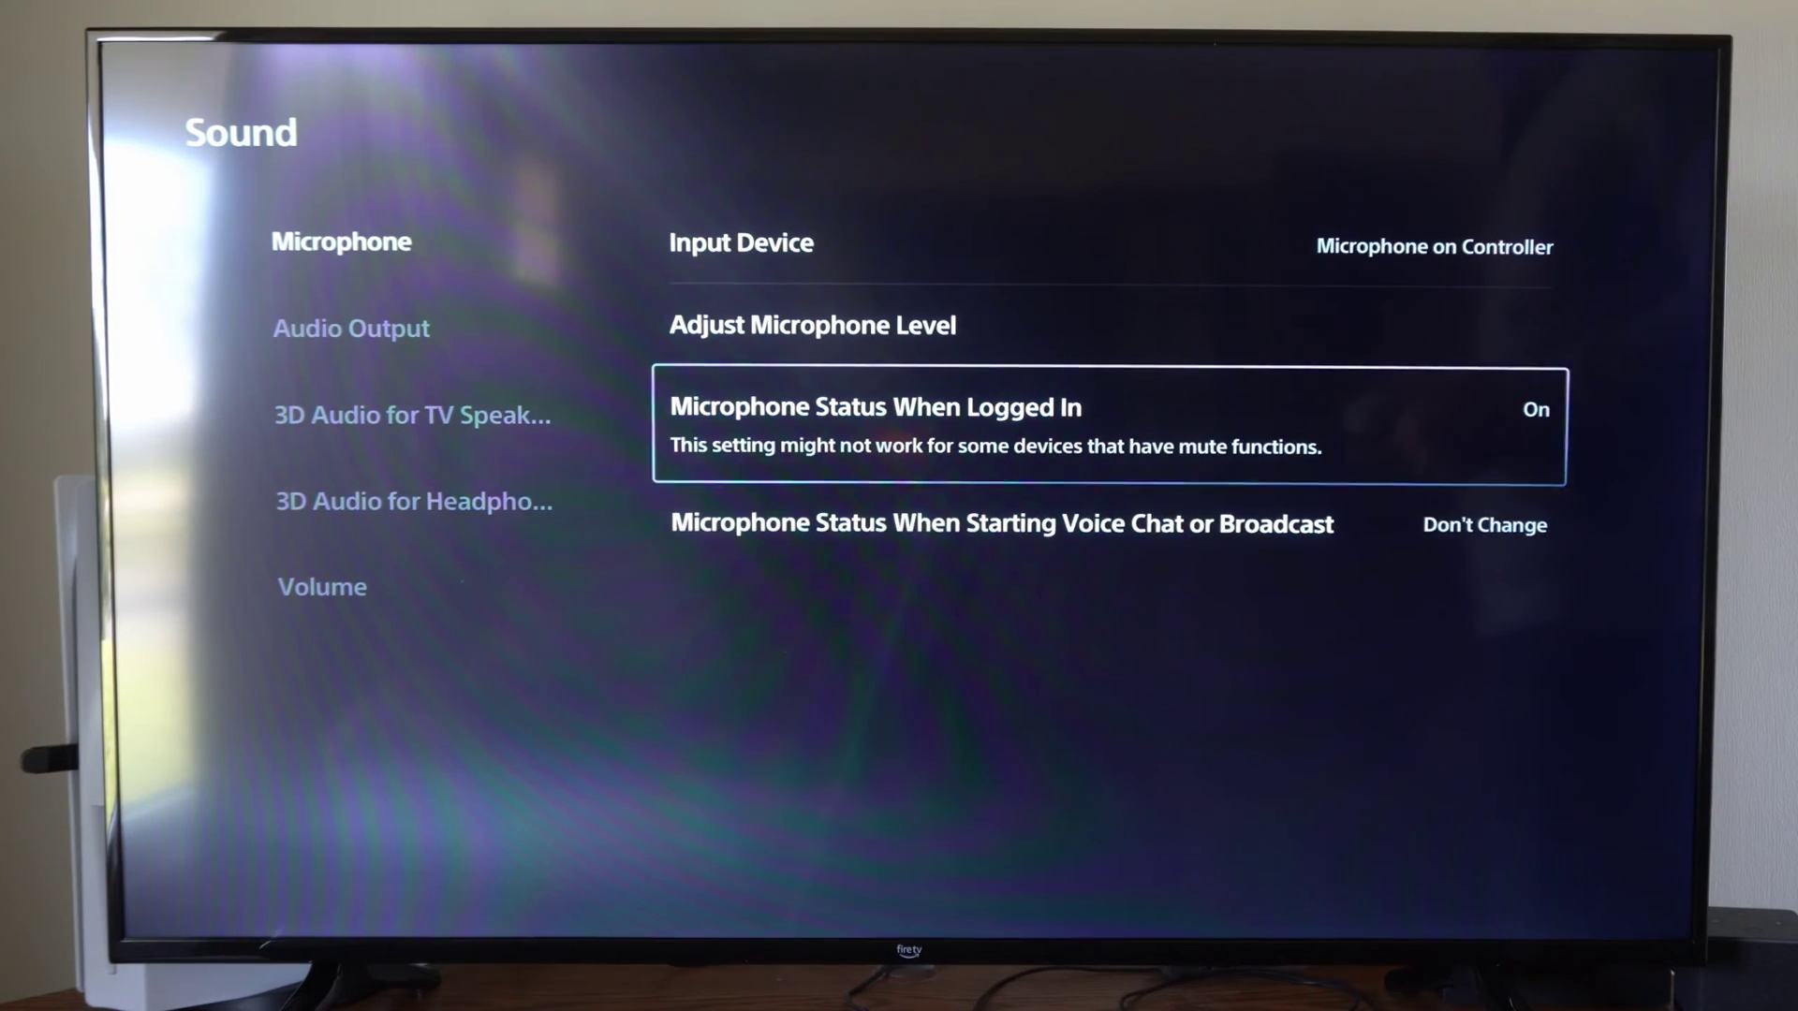
key("Down")
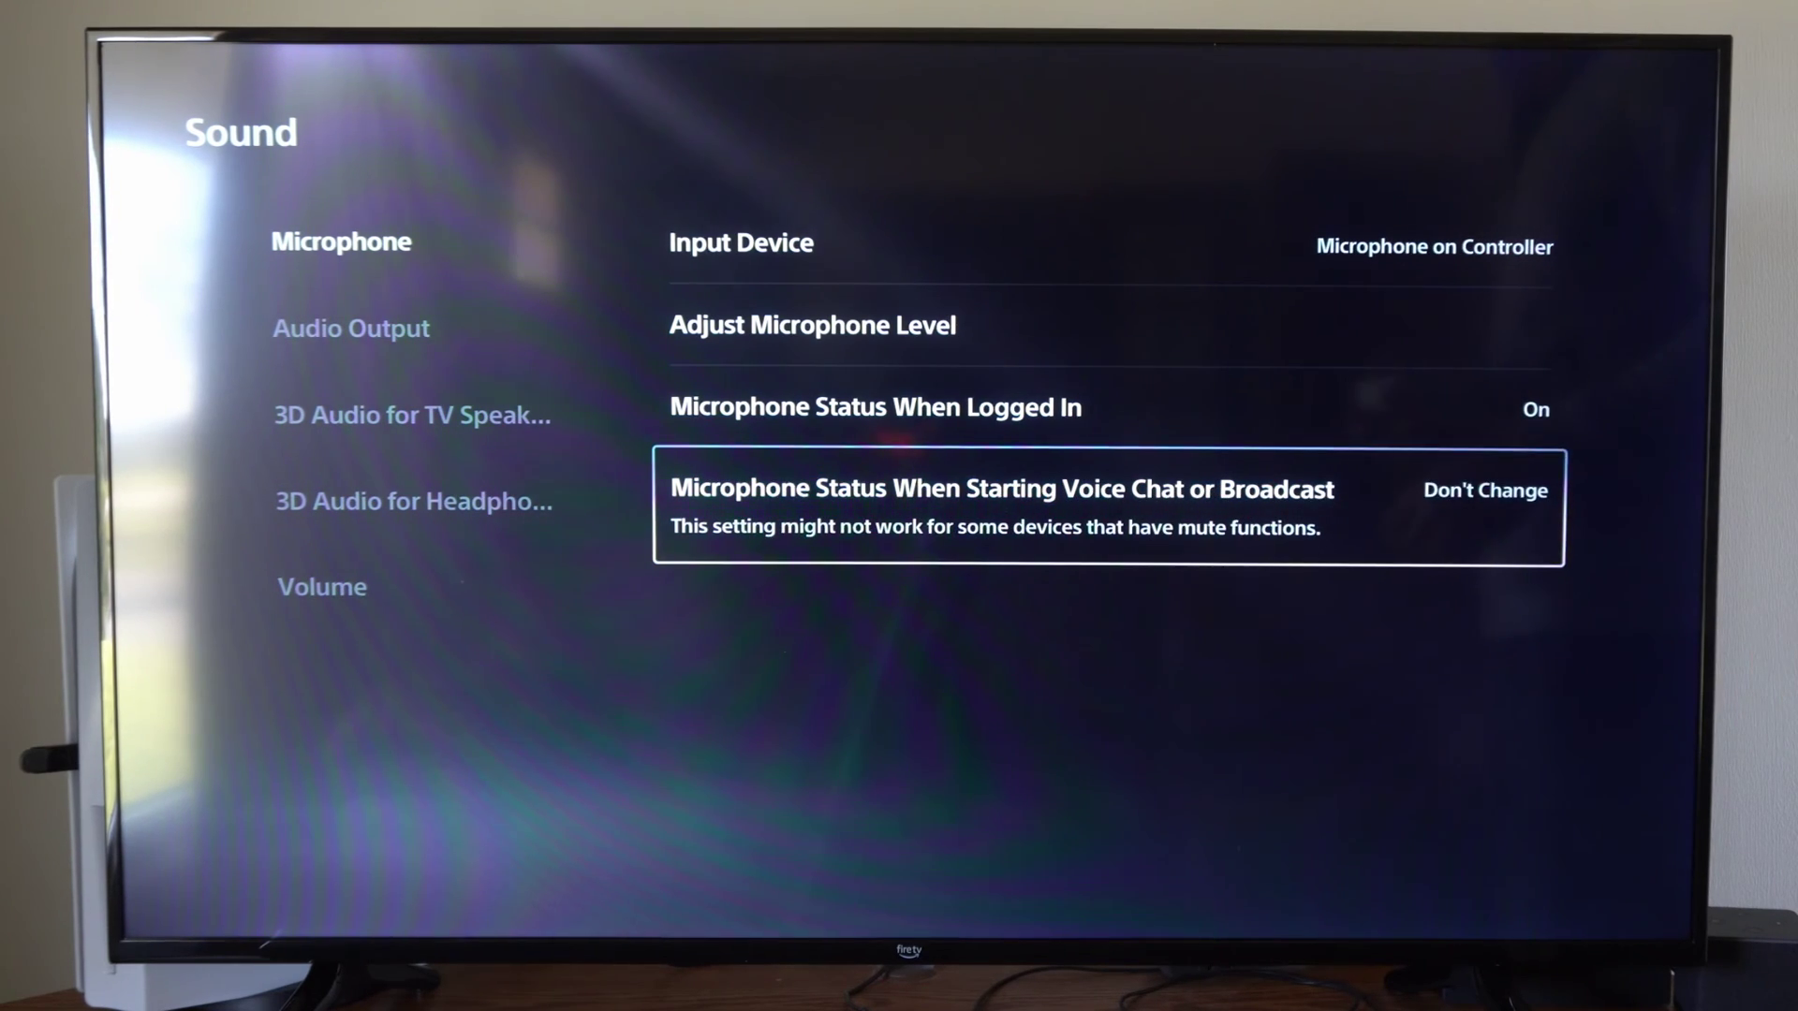
key("Up")
key("Up")
key("Up")
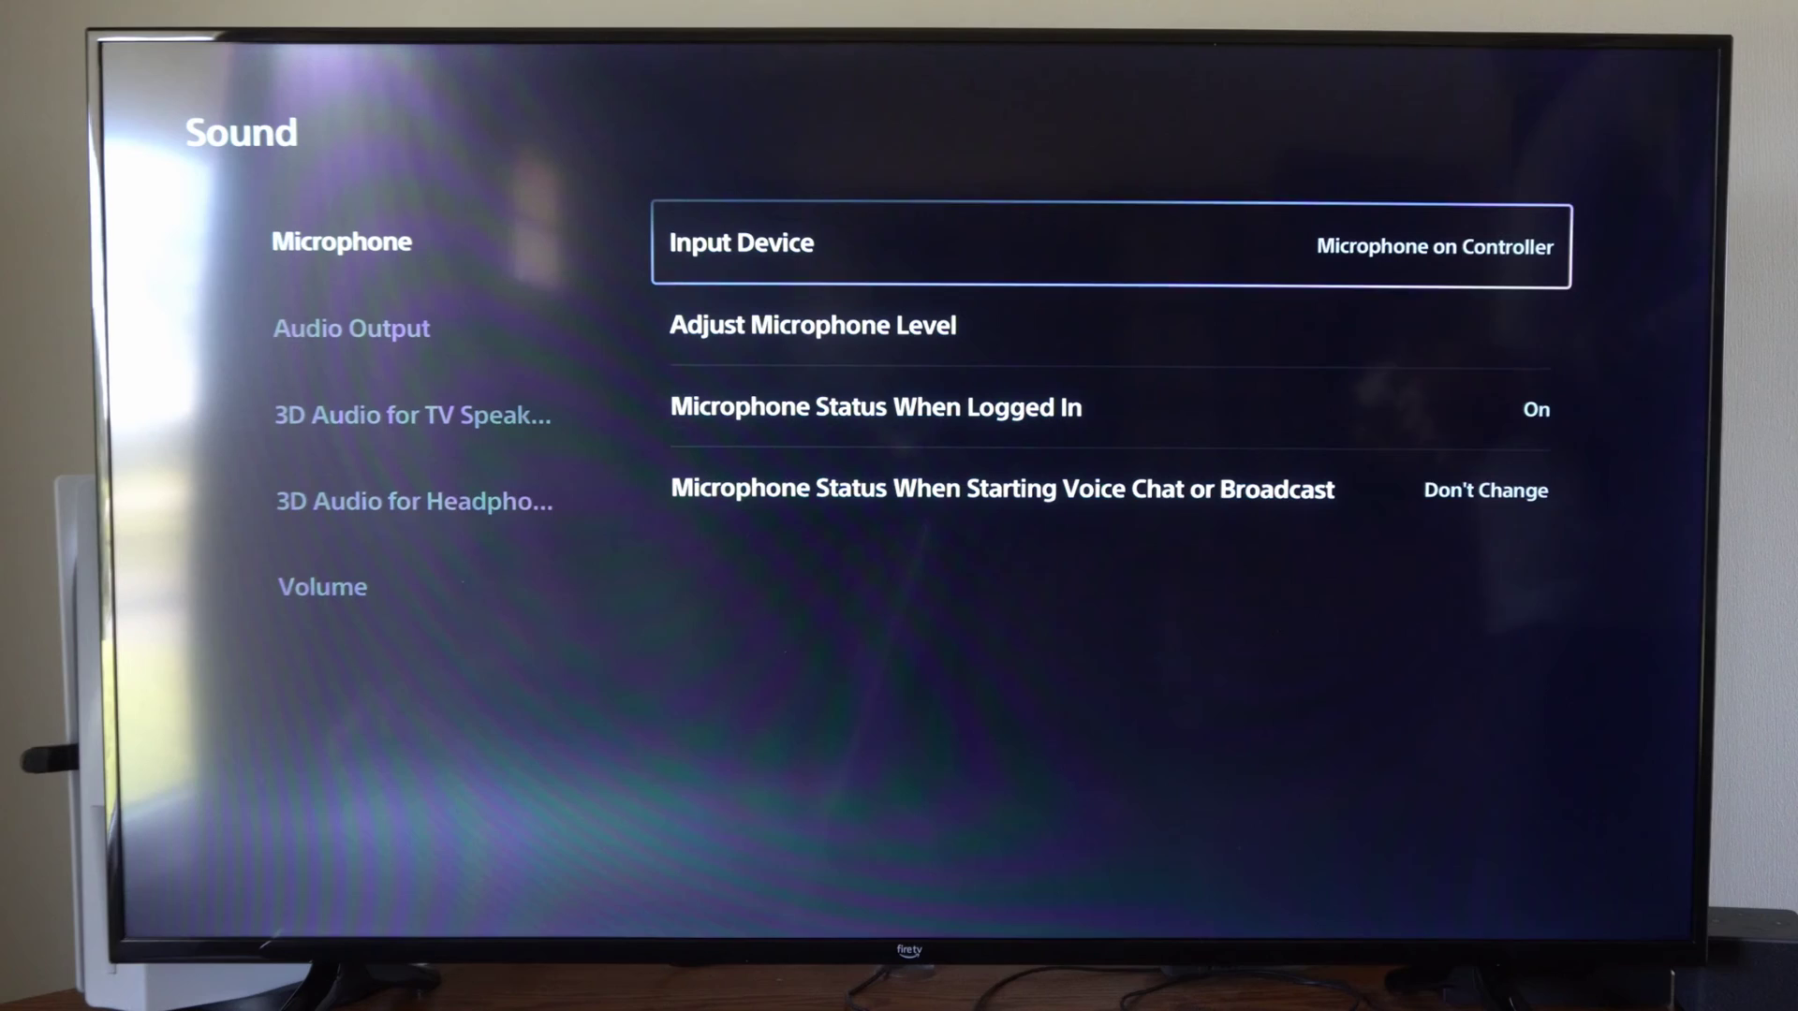